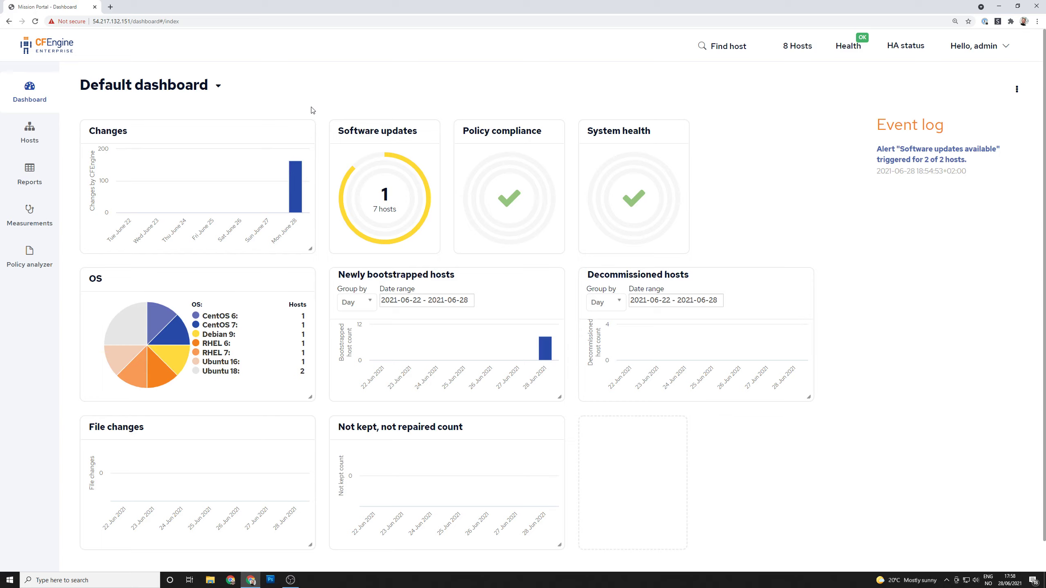
Step: Open the first Red Hat host, ip-172-31-3-20.eu-west-1.compute.internal, from the Hosts list
left_click(31, 131)
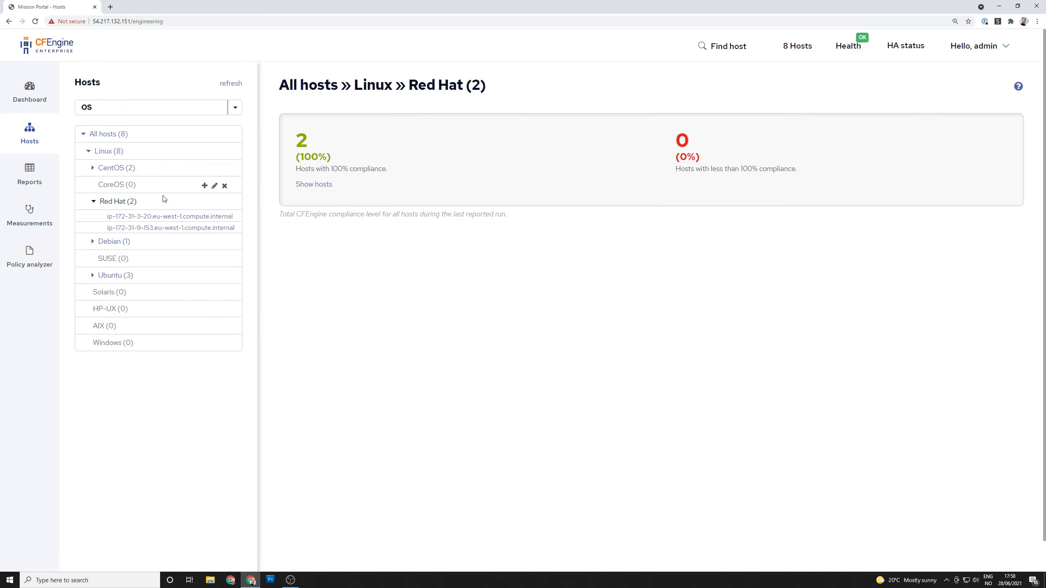
left_click(149, 217)
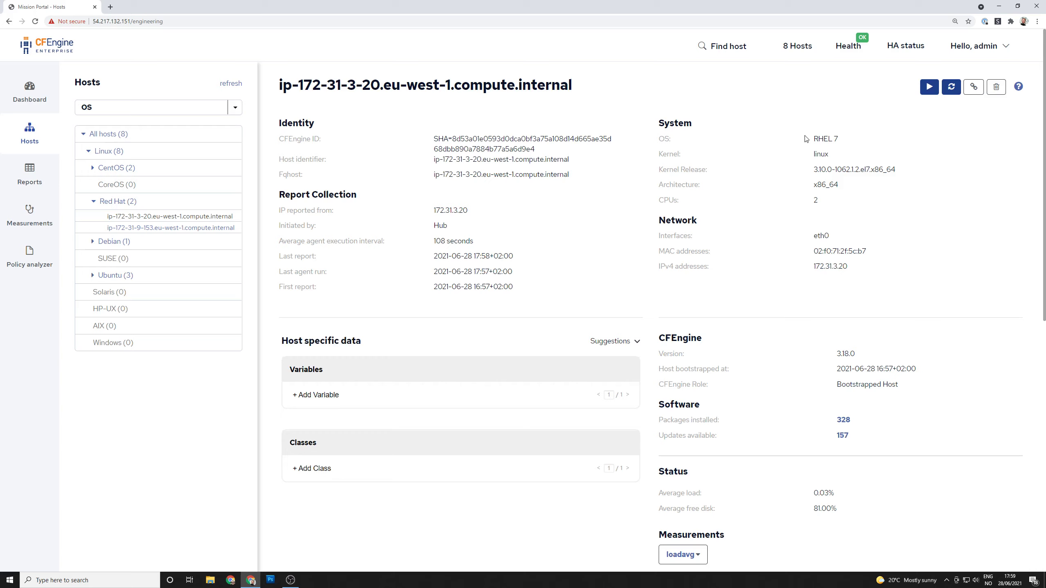
left_click(824, 139)
left_click(830, 266)
left_click_drag(431, 256, 516, 259)
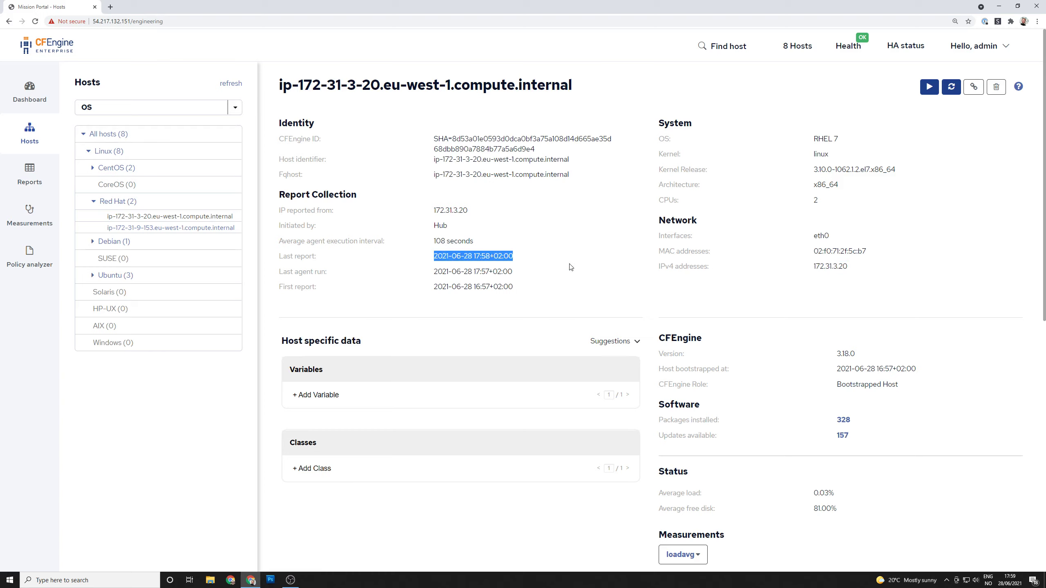
left_click(594, 295)
mouse_move(473, 287)
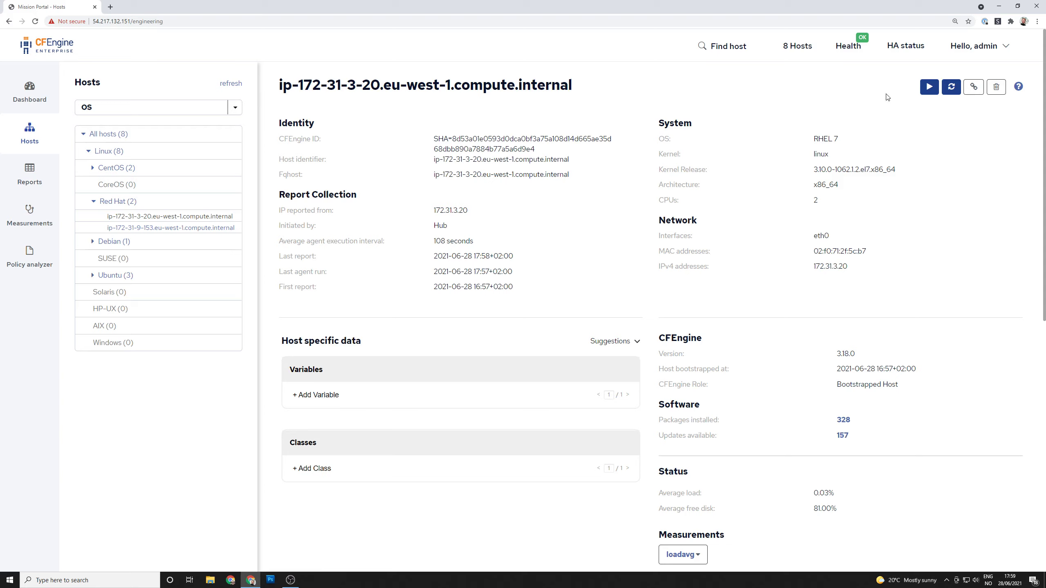
Step: Trigger an agent run on the RHEL 7 host and request a fresh report collection
left_click(930, 88)
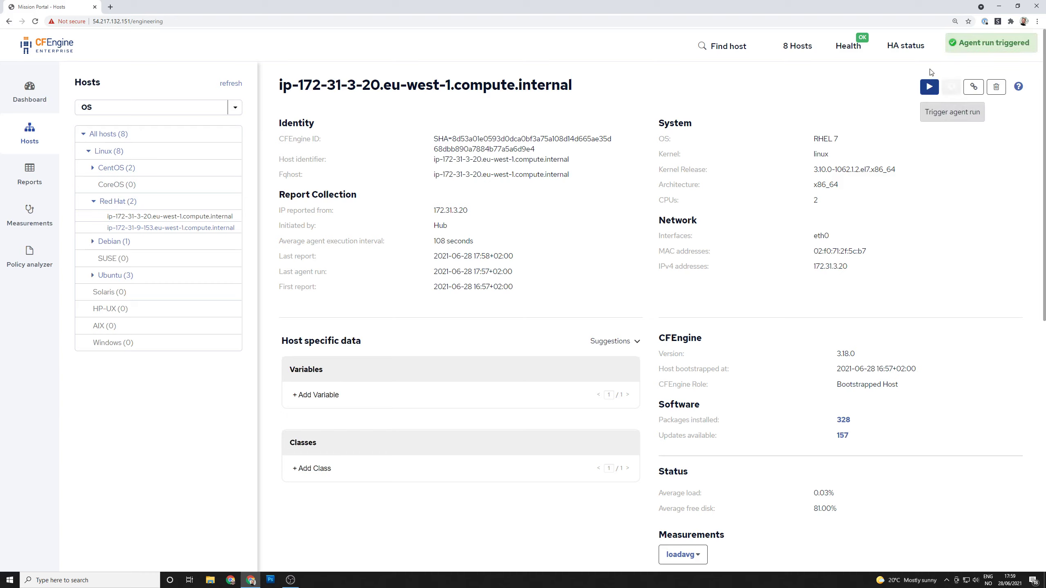
left_click(954, 87)
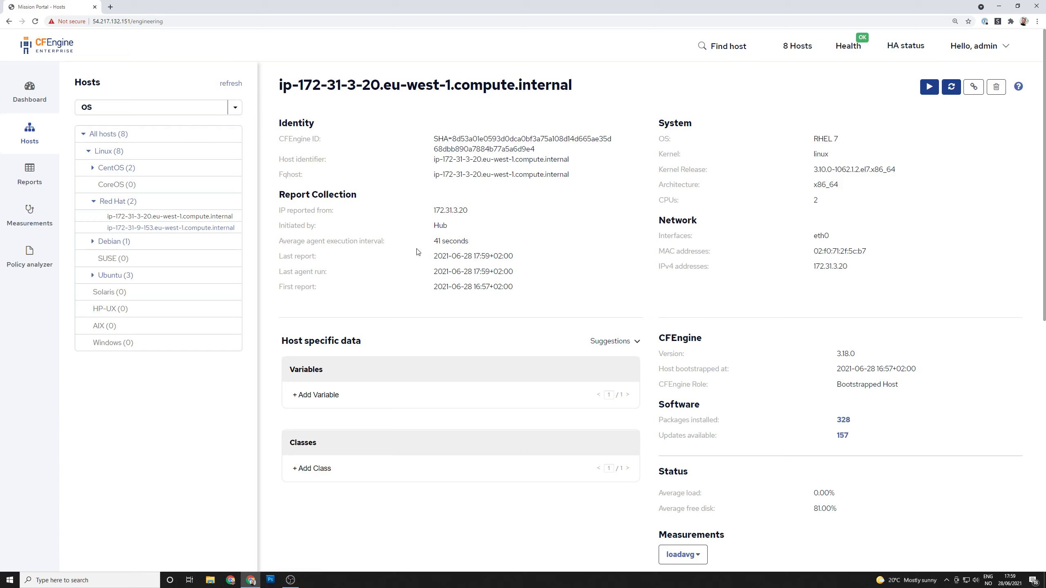
Step: Highlight the new 41-second average agent execution interval, then clear the highlight
left_click_drag(433, 241, 472, 242)
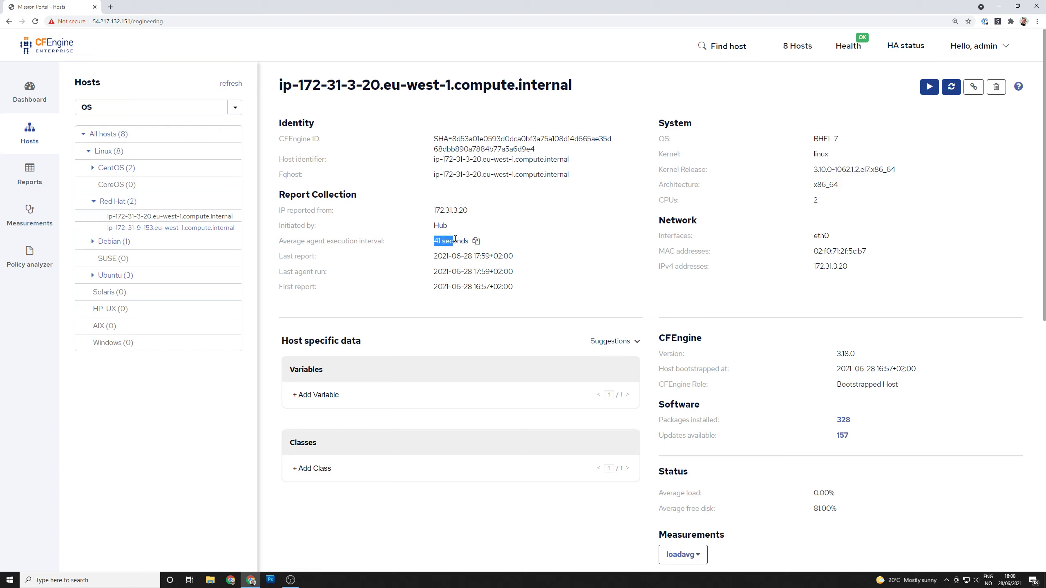
left_click(578, 292)
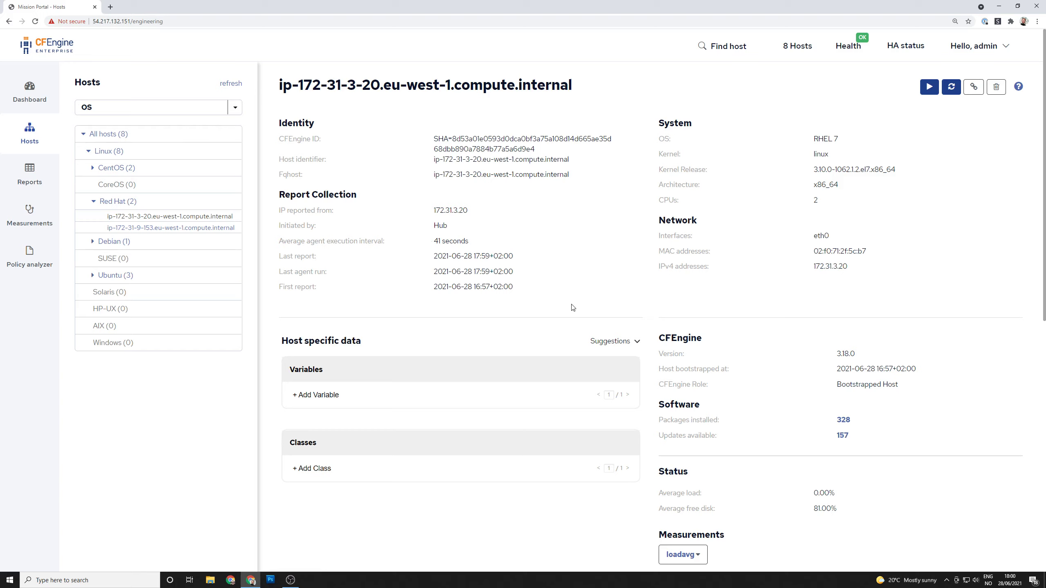